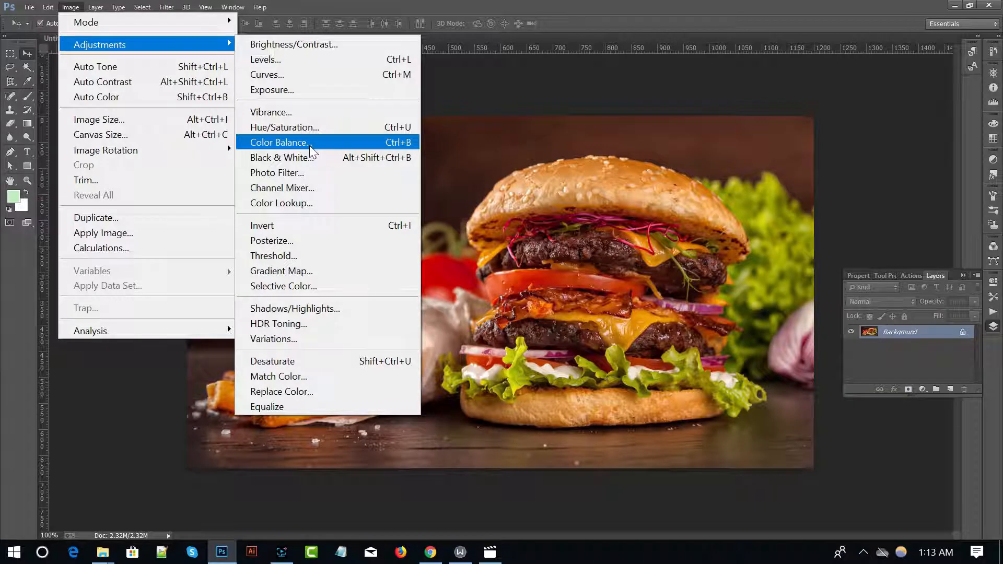
Step: Apply a midtones Color Balance of -65 cyan/red, +100 magenta/green and +17 yellow/blue to the burger photo
{"action": "left_click", "coordinate": [309, 145]}
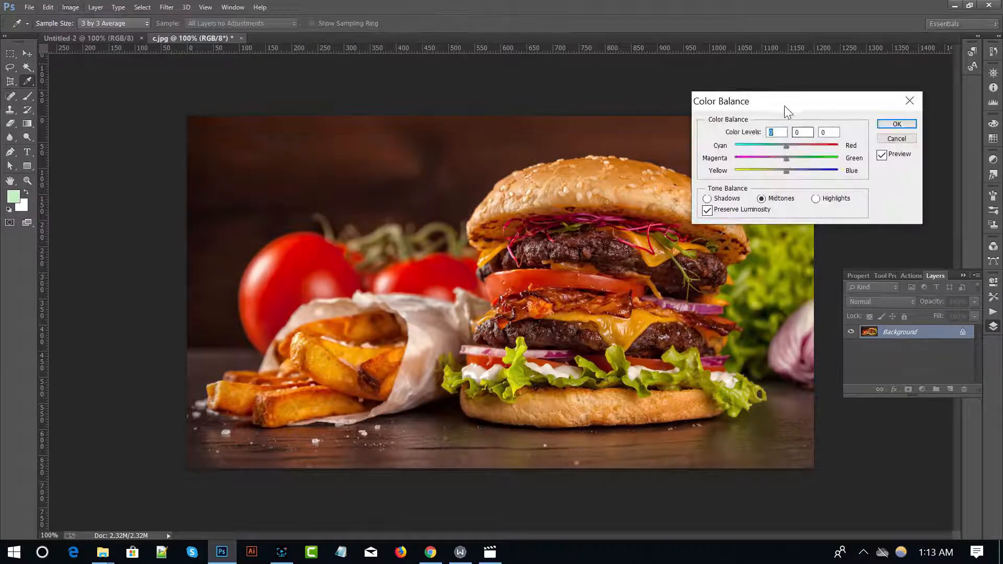
{"action": "left_click_drag", "start_coordinate": [791, 103], "coordinate": [890, 39]}
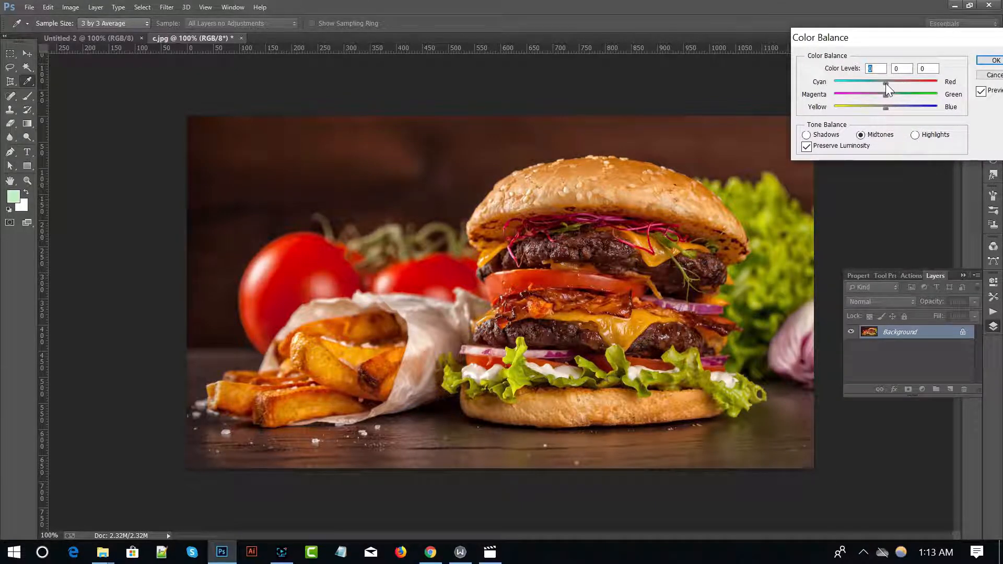
{"action": "mouse_move", "coordinate": [872, 89]}
{"action": "left_mouse_down"}
{"action": "mouse_move", "coordinate": [833, 98]}
{"action": "mouse_move", "coordinate": [923, 102]}
{"action": "mouse_move", "coordinate": [852, 88]}
{"action": "left_mouse_up"}
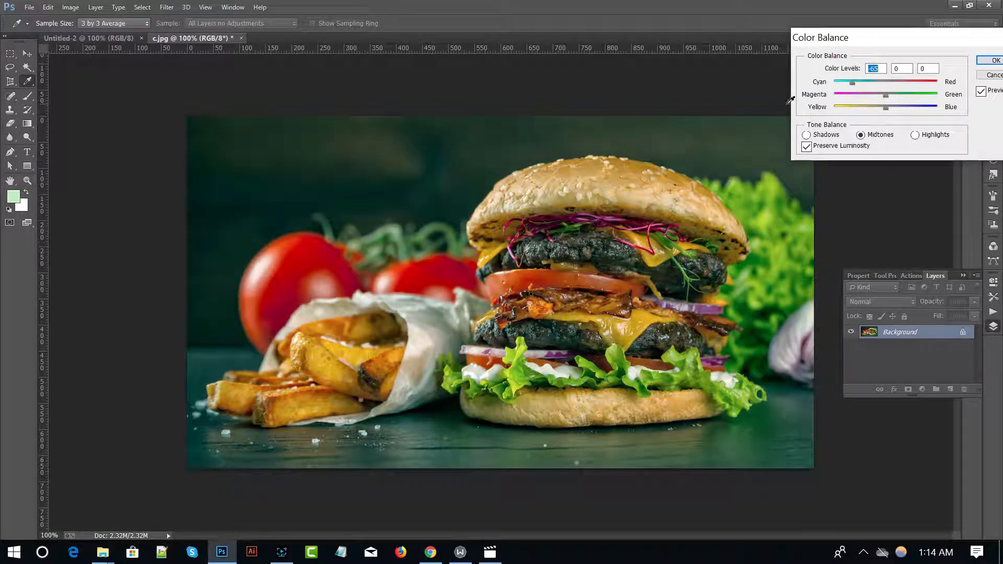
{"action": "left_click_drag", "start_coordinate": [885, 95], "coordinate": [943, 97]}
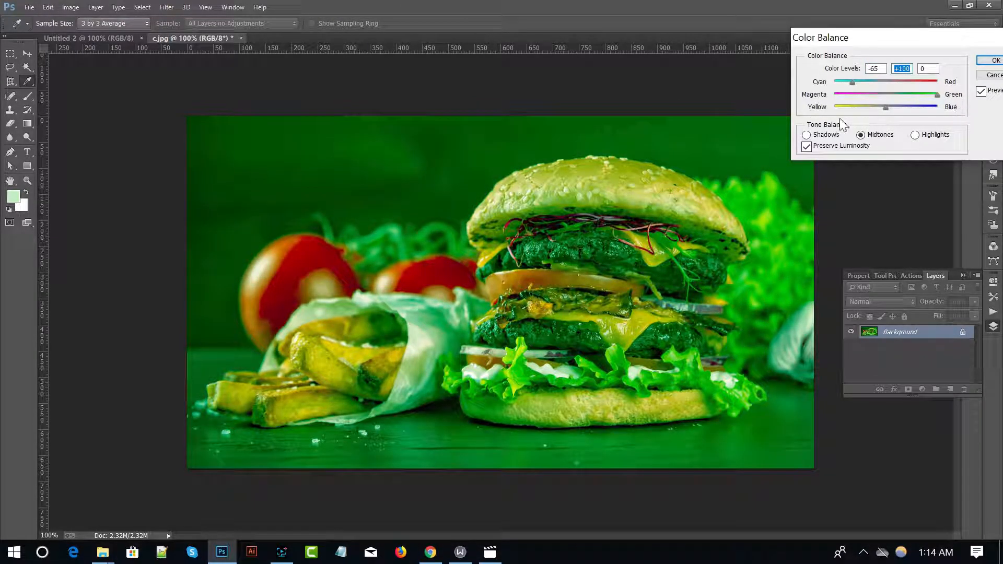
{"action": "mouse_move", "coordinate": [886, 107]}
{"action": "left_mouse_down"}
{"action": "mouse_move", "coordinate": [867, 111]}
{"action": "mouse_move", "coordinate": [930, 109]}
{"action": "mouse_move", "coordinate": [895, 113]}
{"action": "left_mouse_up"}
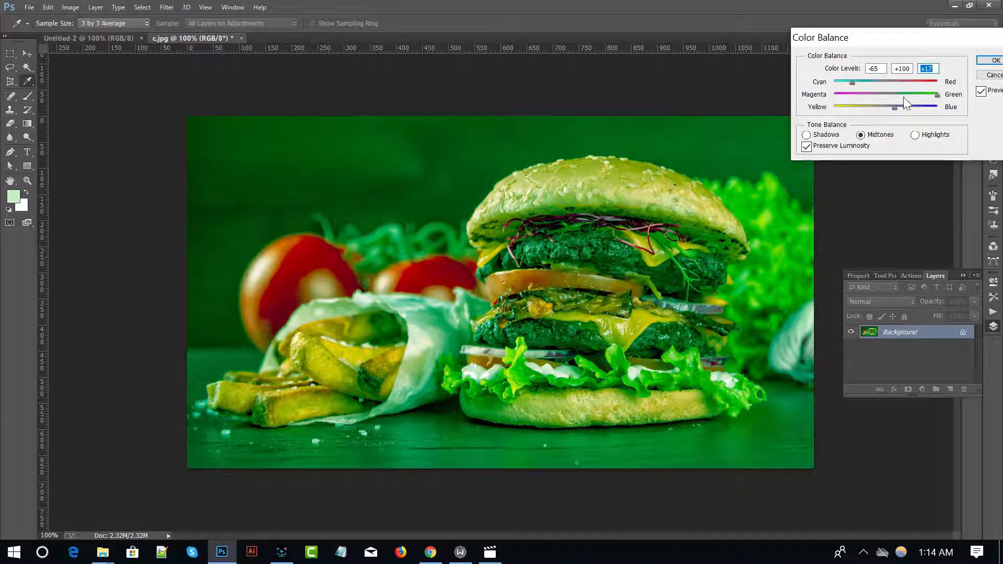
{"action": "left_click", "coordinate": [984, 65]}
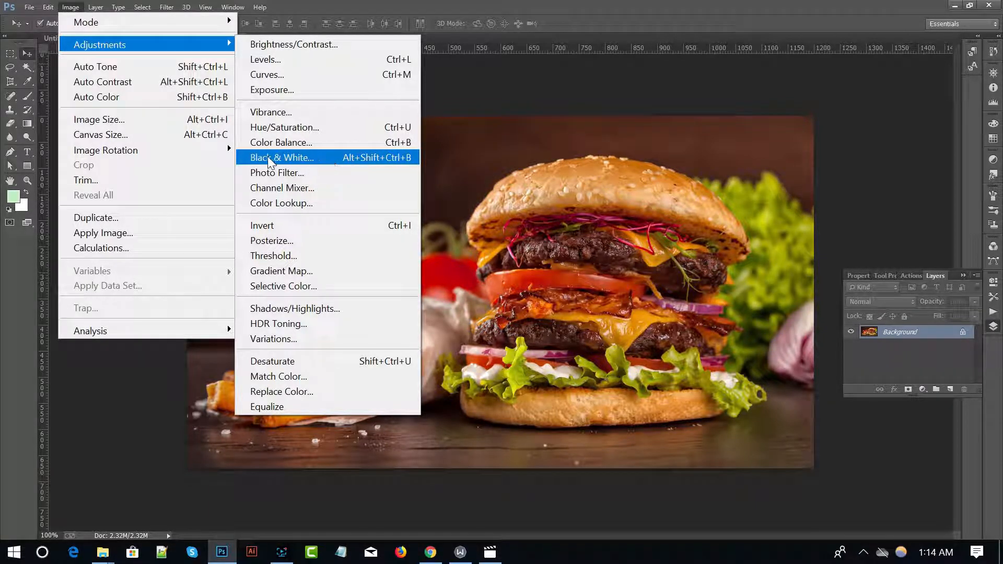
Step: Start a Black & White adjustment on the burger photo and try Reds at -200% and 300%, settling on 49%
{"action": "left_click", "coordinate": [296, 159]}
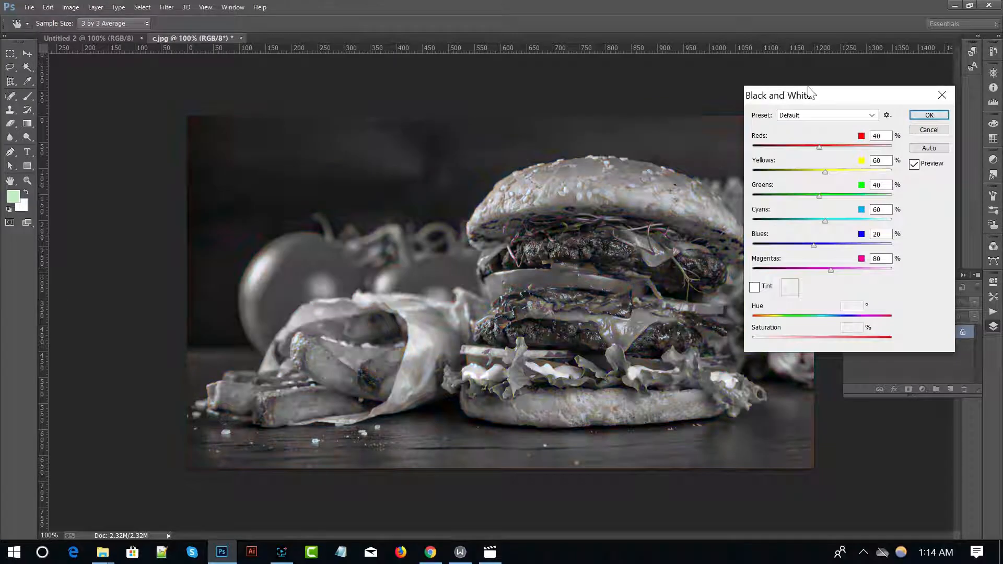
{"action": "left_click_drag", "start_coordinate": [823, 100], "coordinate": [666, 124]}
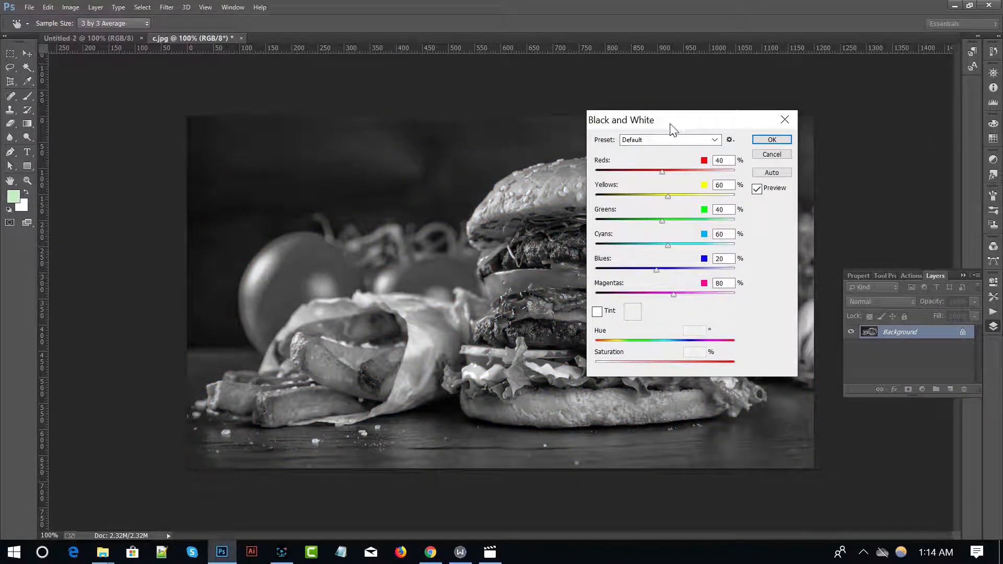
{"action": "left_click_drag", "start_coordinate": [674, 128], "coordinate": [723, 117]}
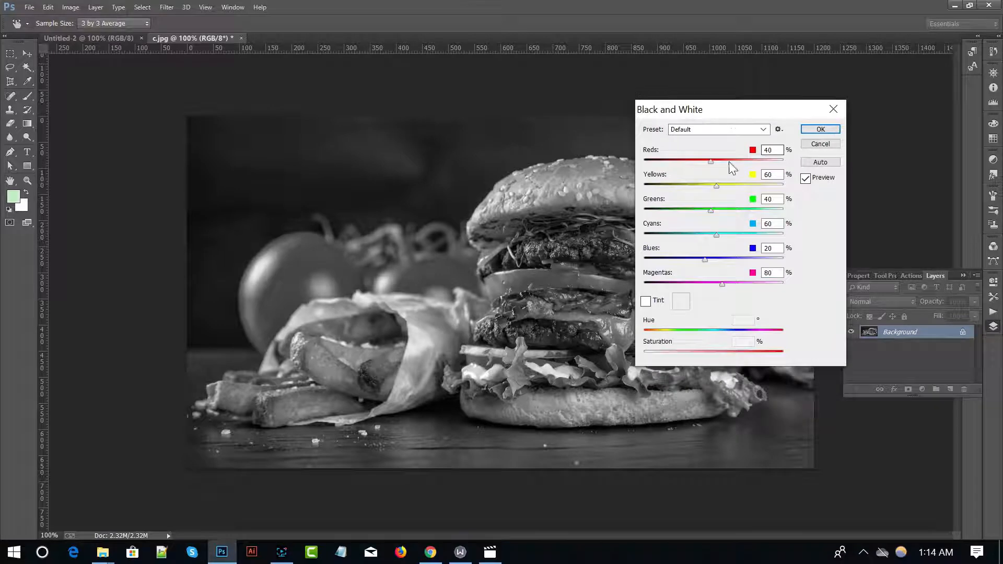
{"action": "left_click_drag", "start_coordinate": [709, 163], "coordinate": [647, 164]}
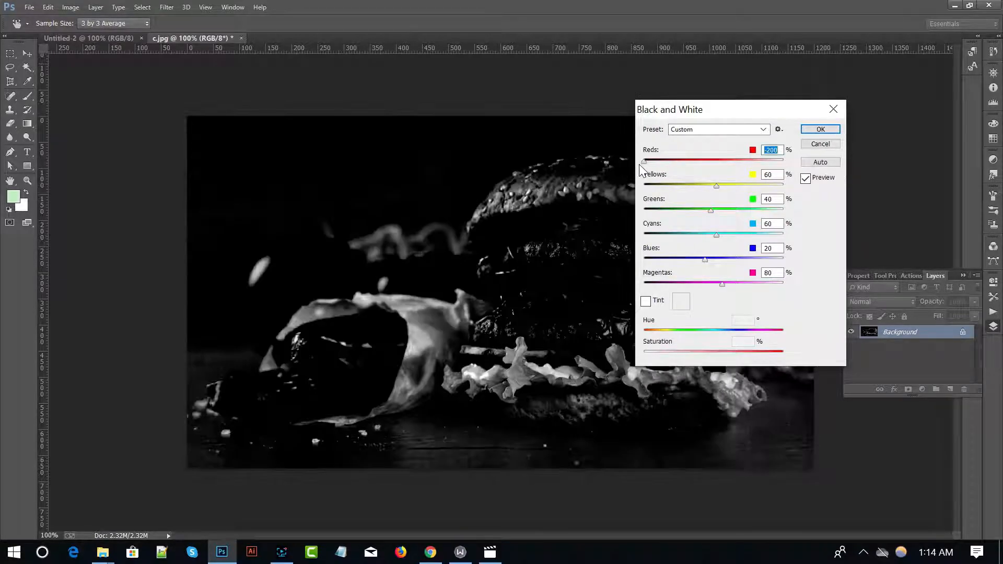
{"action": "left_click_drag", "start_coordinate": [725, 108], "coordinate": [865, 120]}
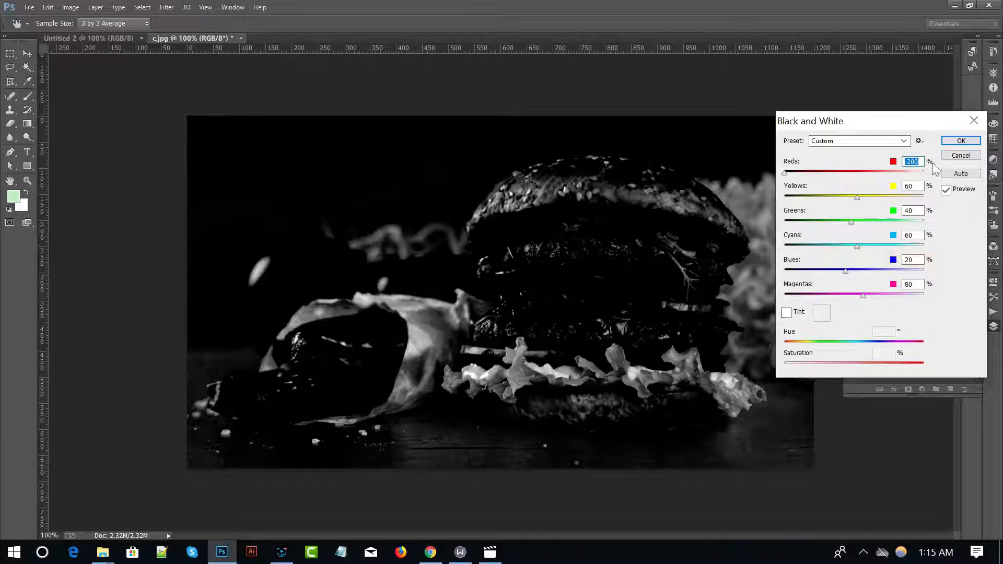
{"action": "left_click_drag", "start_coordinate": [785, 174], "coordinate": [923, 173]}
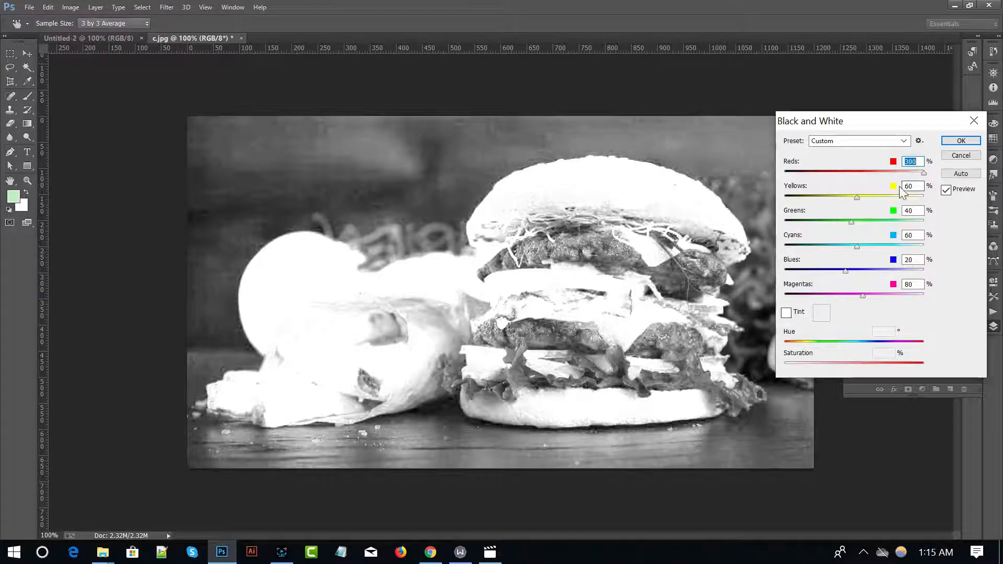
{"action": "left_click", "coordinate": [854, 176]}
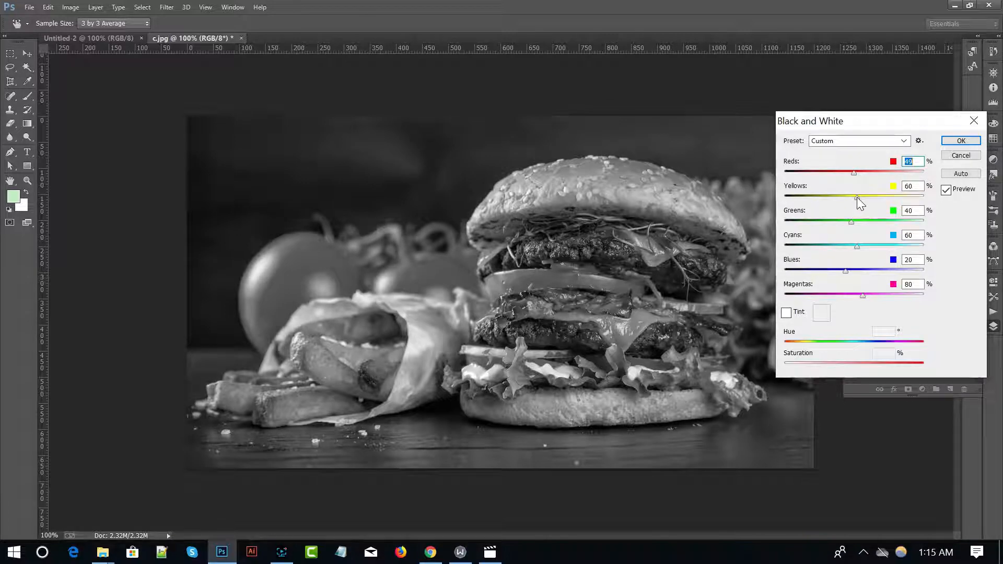
Step: Try the Yellows of the Black & White adjustment at -159% and 296%, finishing at a more moderate level
{"action": "left_click_drag", "start_coordinate": [857, 196], "coordinate": [795, 202]}
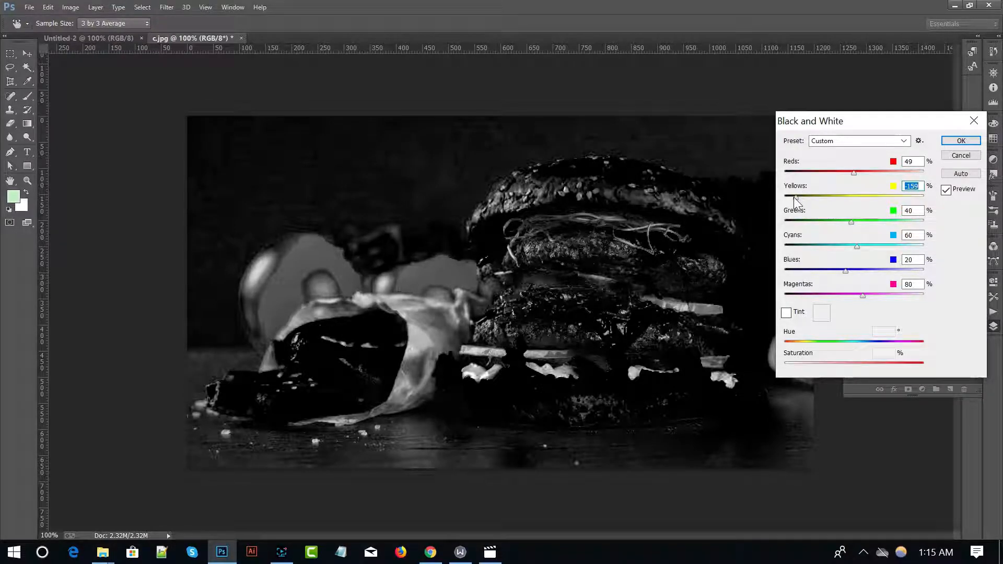
{"action": "left_click_drag", "start_coordinate": [794, 196], "coordinate": [827, 199]}
{"action": "left_click_drag", "start_coordinate": [910, 206], "coordinate": [924, 203]}
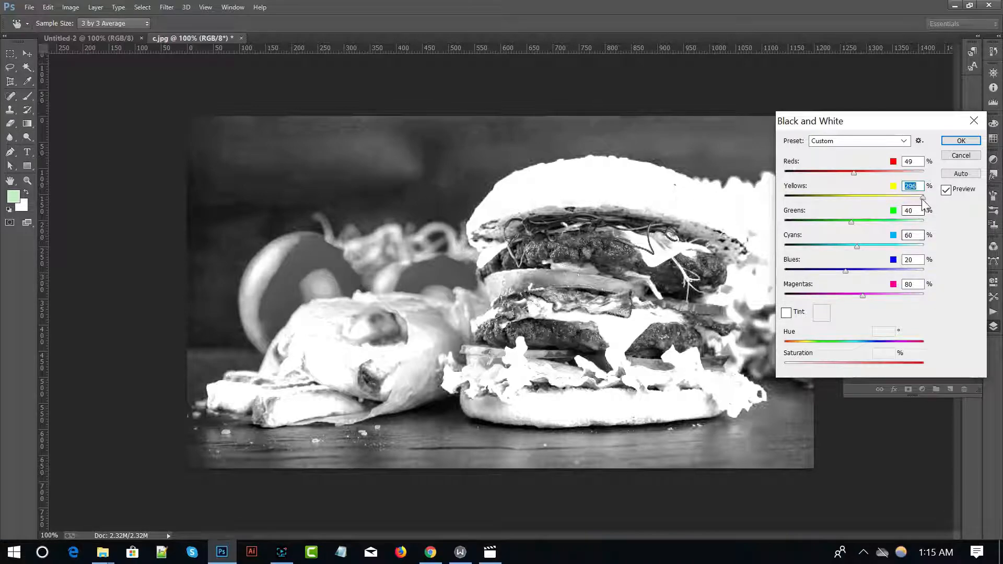
{"action": "left_click_drag", "start_coordinate": [922, 198], "coordinate": [864, 199]}
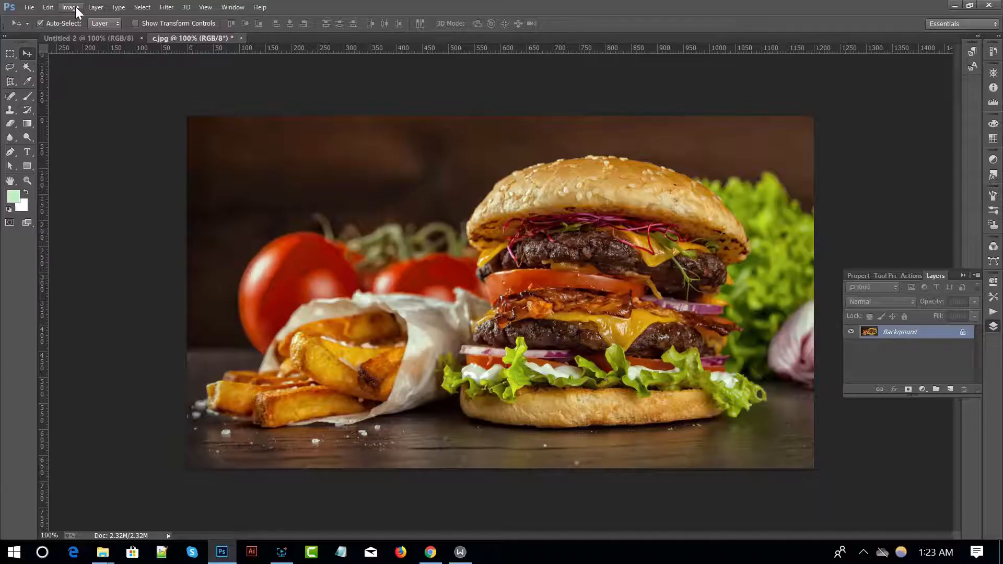
Step: Start a Color Lookup adjustment on the photo and try the Blacklight Poster and Cobalt-Carmine abstract profiles
{"action": "left_click", "coordinate": [71, 7]}
{"action": "mouse_move", "coordinate": [92, 48]}
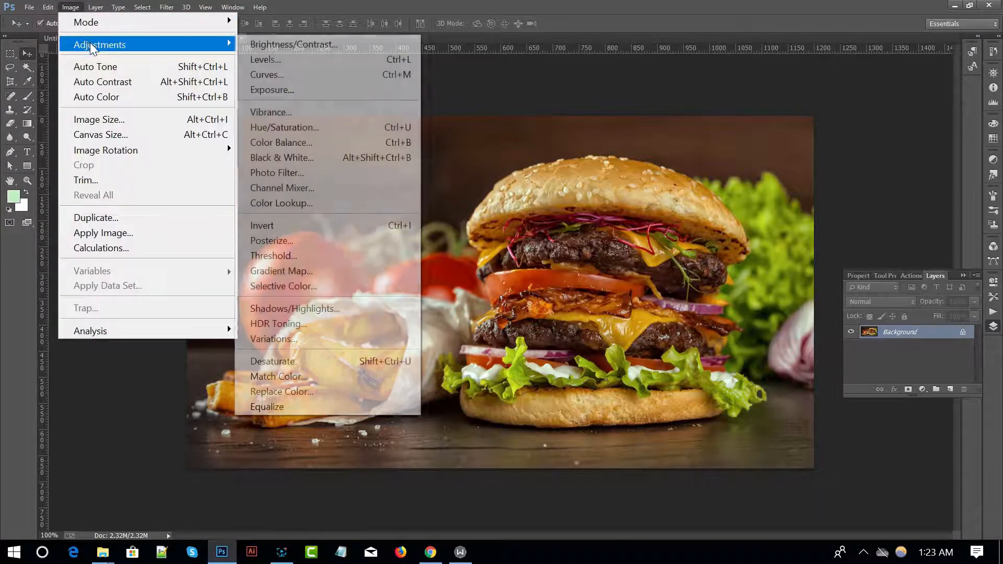
{"action": "left_click", "coordinate": [280, 204]}
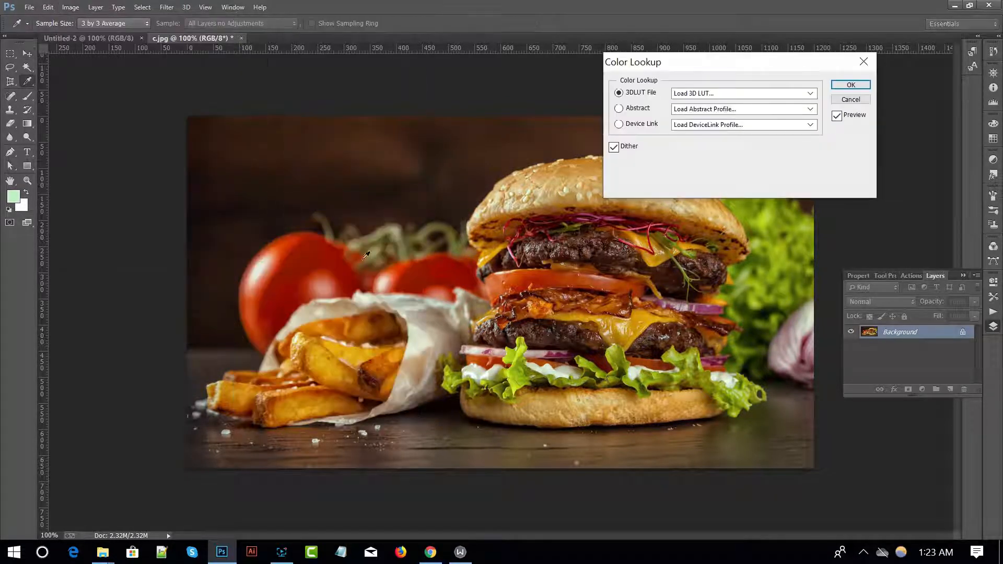
{"action": "left_click_drag", "start_coordinate": [681, 62], "coordinate": [681, 144]}
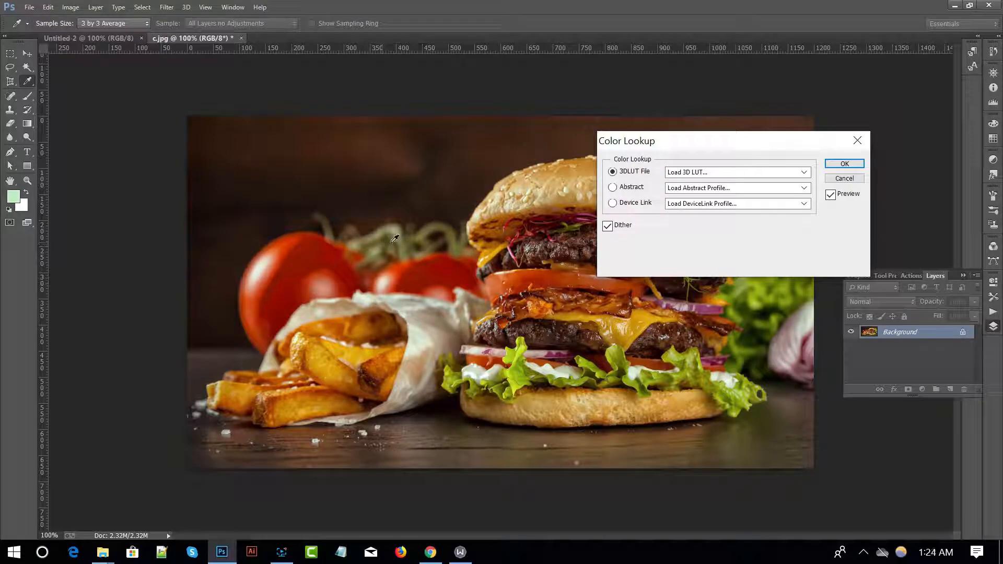
{"action": "left_click", "coordinate": [699, 189]}
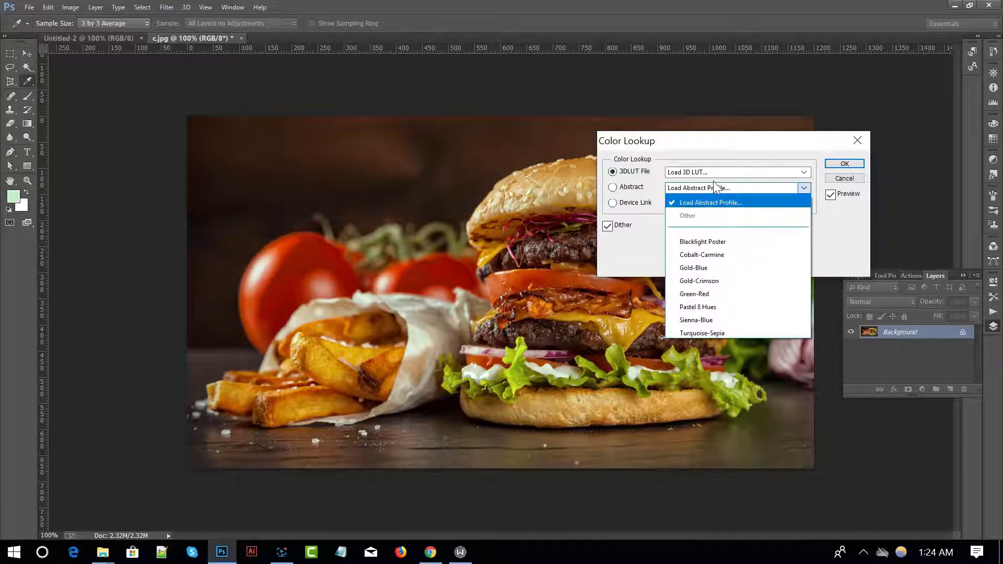
{"action": "left_click", "coordinate": [711, 242]}
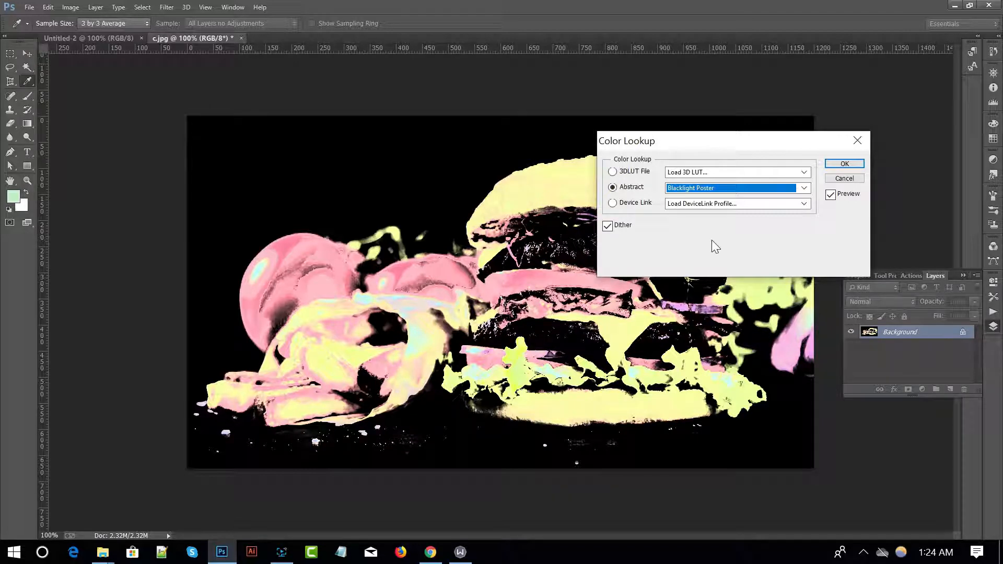
{"action": "left_click", "coordinate": [705, 189]}
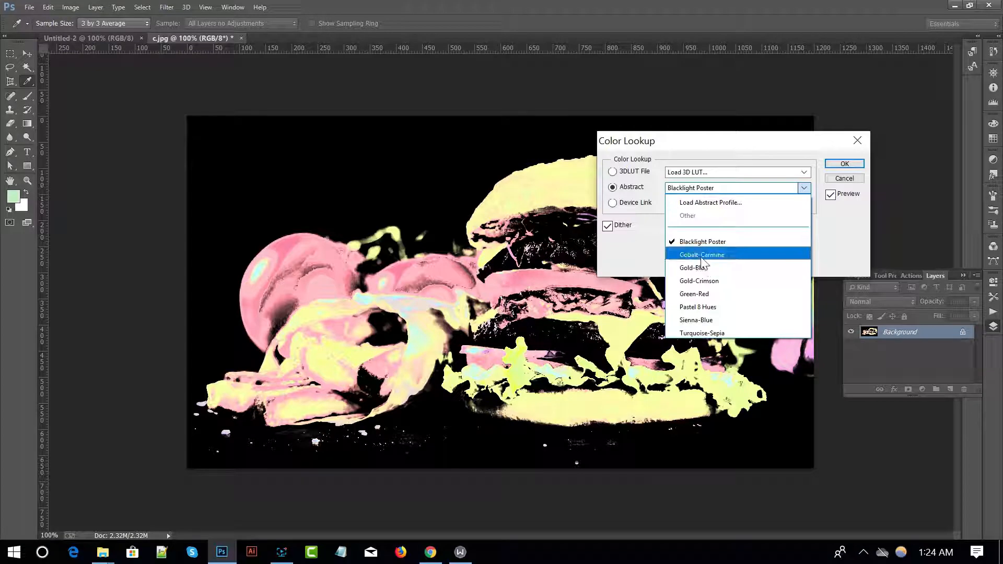
{"action": "left_click", "coordinate": [701, 255]}
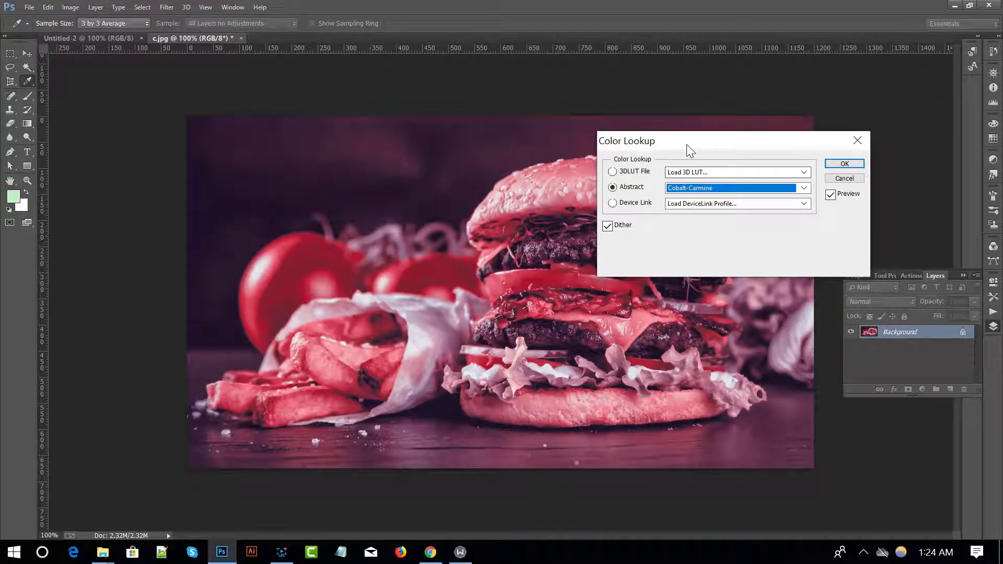
{"action": "left_click_drag", "start_coordinate": [687, 146], "coordinate": [737, 77]}
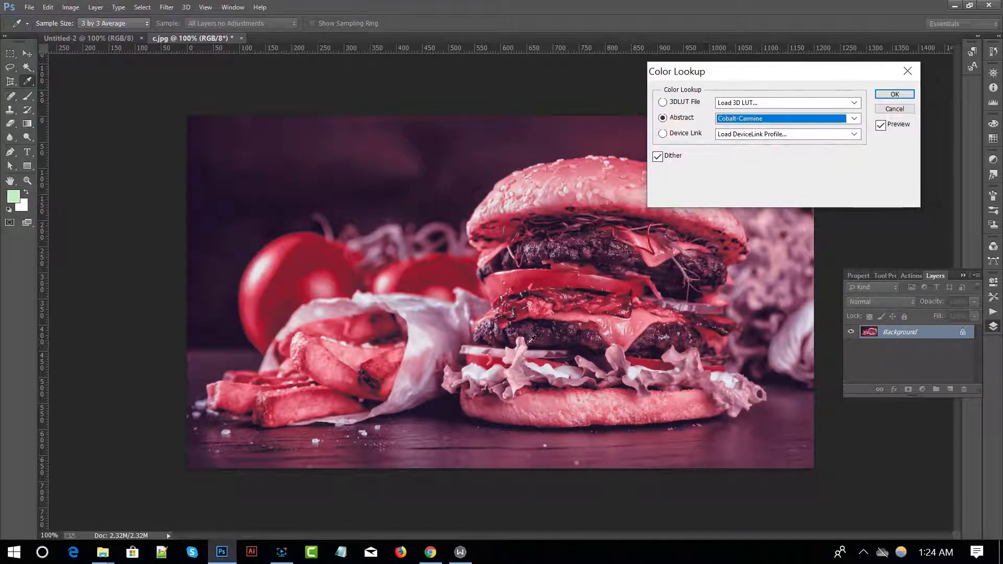
Step: Try the Gold-Blue, Green-Red and Pastel 8 Hues abstract profiles in the Color Lookup adjustment
{"action": "left_click", "coordinate": [750, 119]}
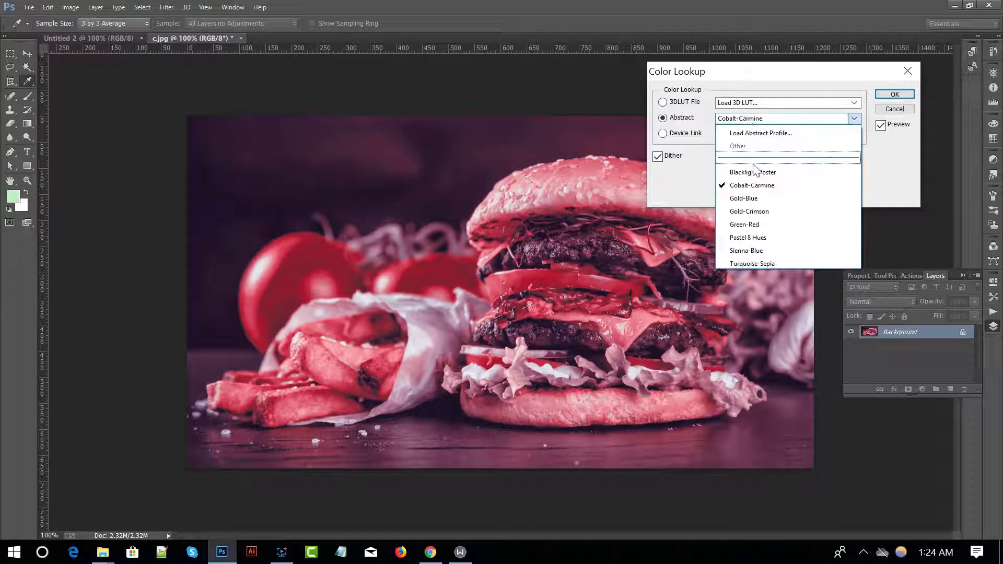
{"action": "left_click", "coordinate": [751, 201]}
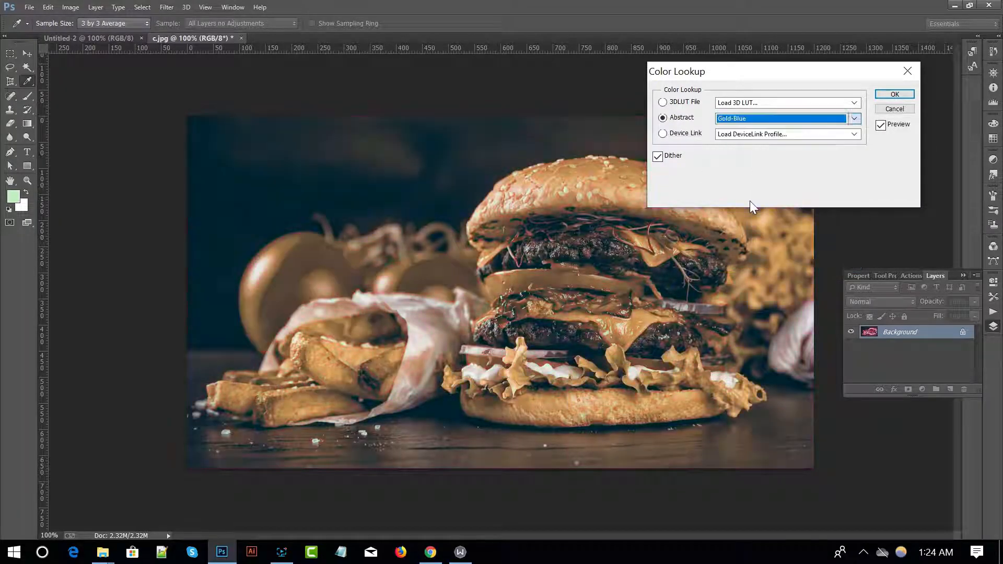
{"action": "left_click", "coordinate": [741, 120]}
{"action": "left_click", "coordinate": [752, 230]}
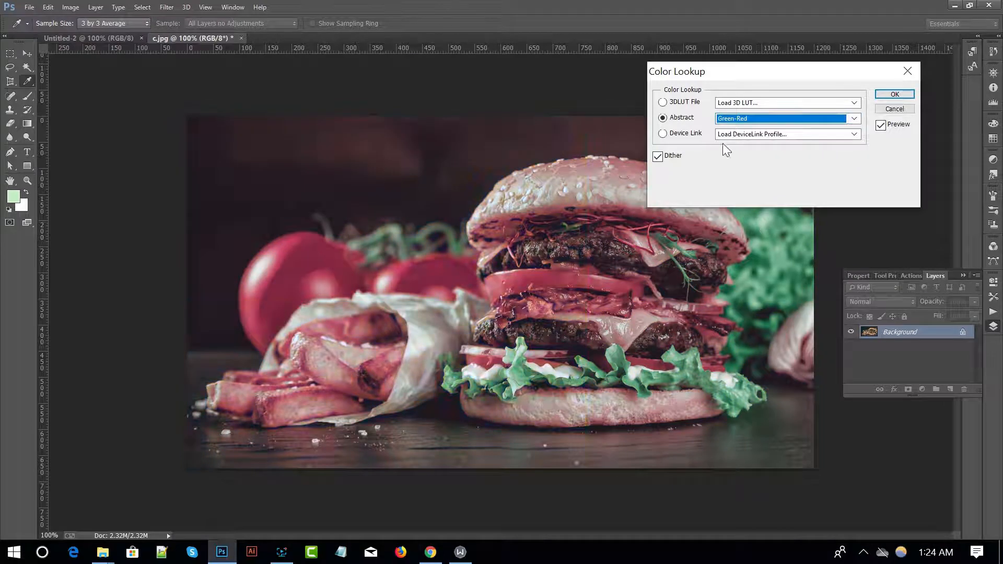
{"action": "left_click", "coordinate": [746, 118]}
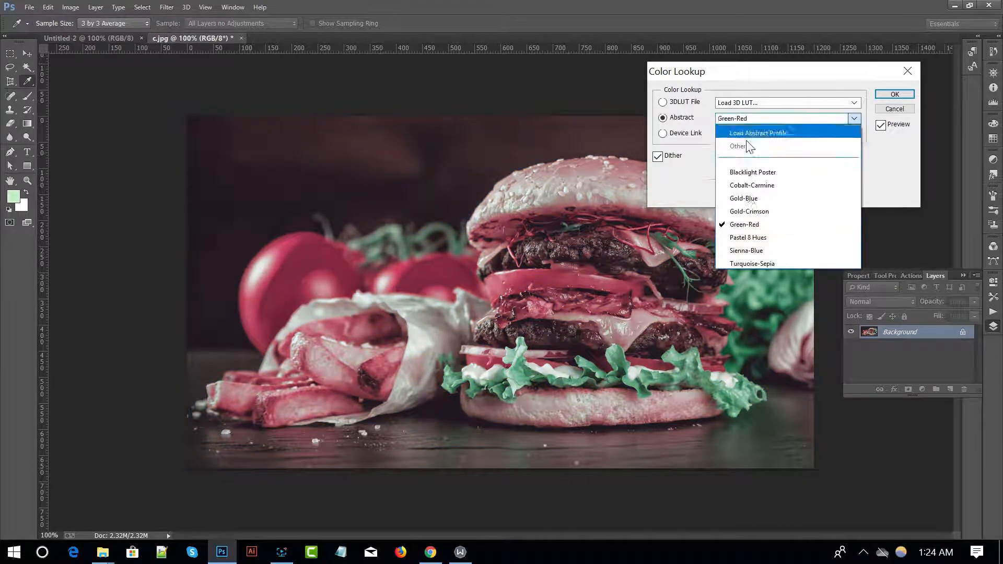
{"action": "left_click", "coordinate": [748, 238]}
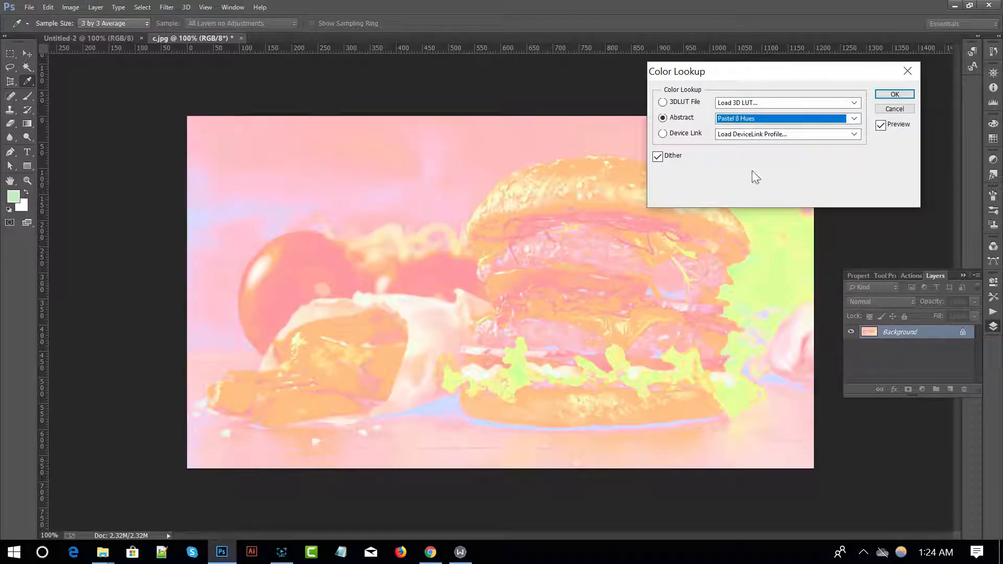
{"action": "left_click", "coordinate": [753, 119]}
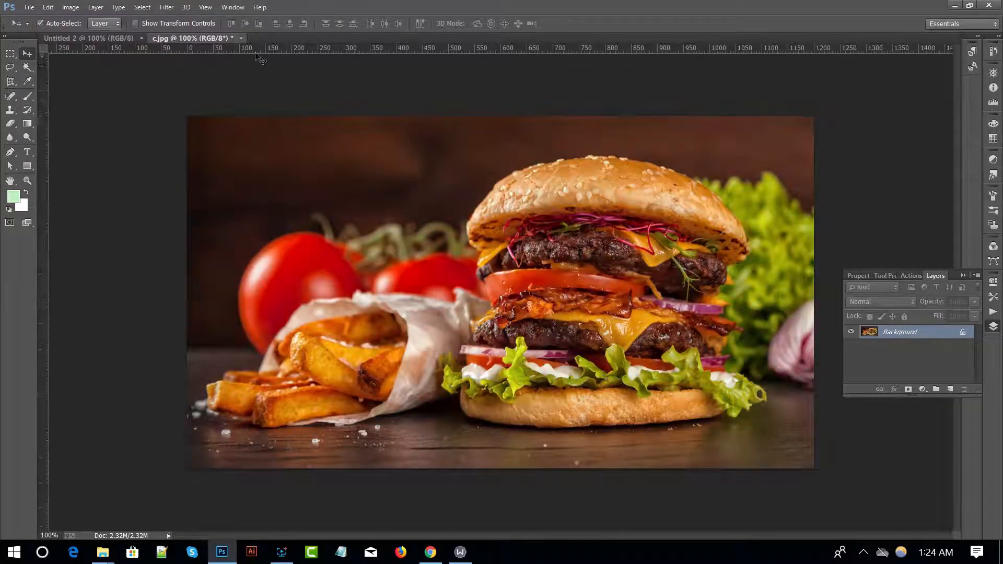
Step: Invert the burger photo's colors, and undo the inversion
{"action": "left_click", "coordinate": [70, 7]}
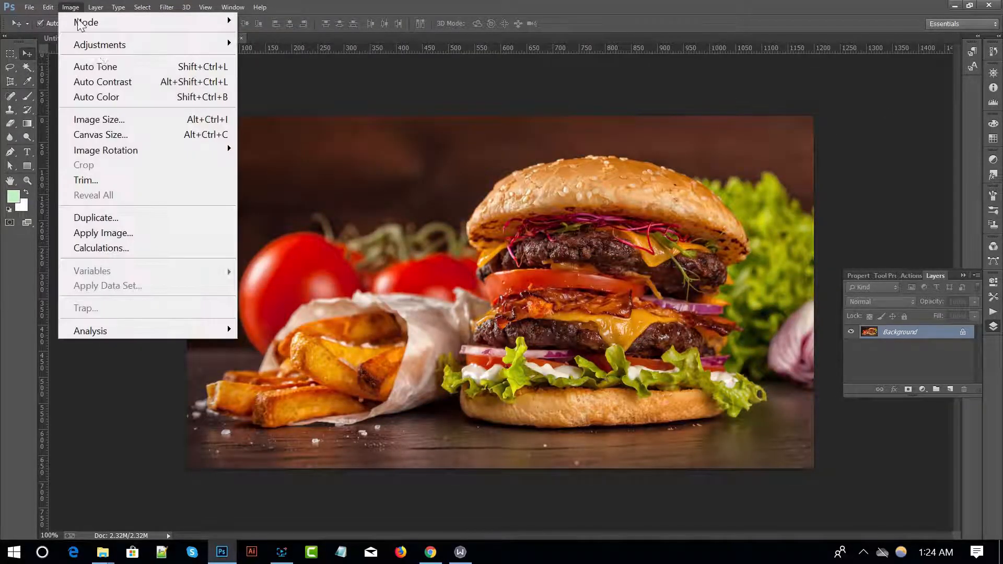
{"action": "mouse_move", "coordinate": [111, 51]}
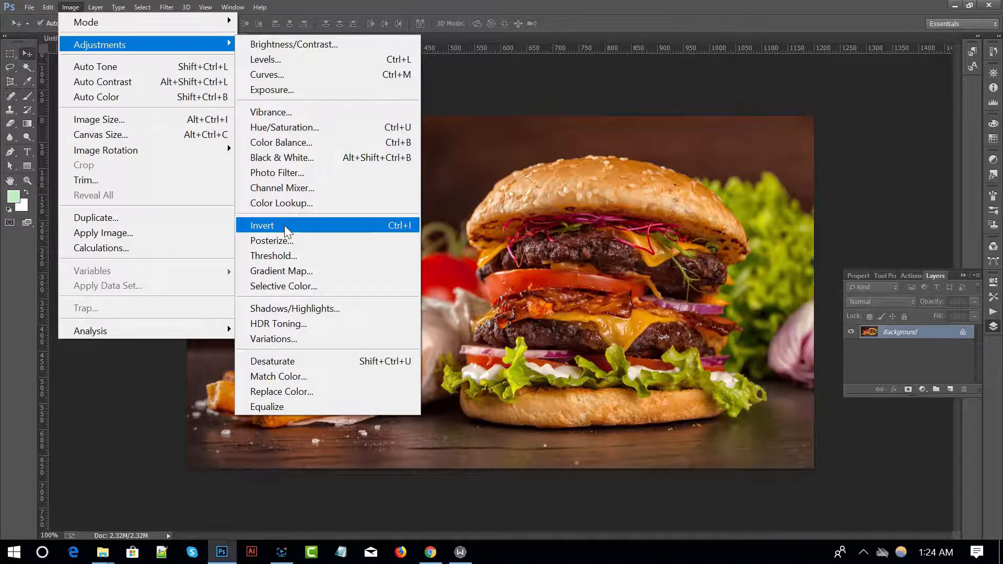
{"action": "left_click", "coordinate": [284, 225]}
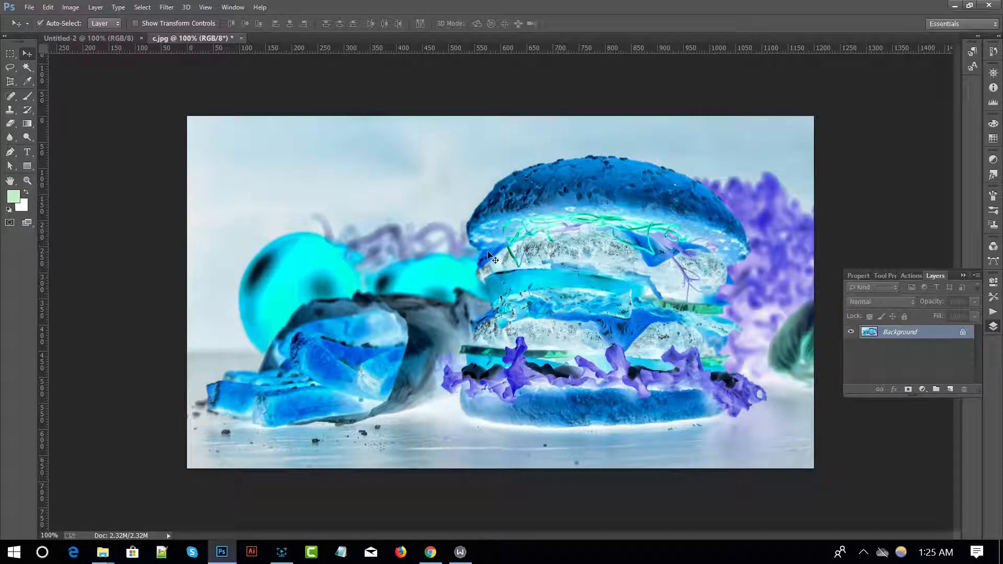
{"action": "key", "text": "ctrl+z"}
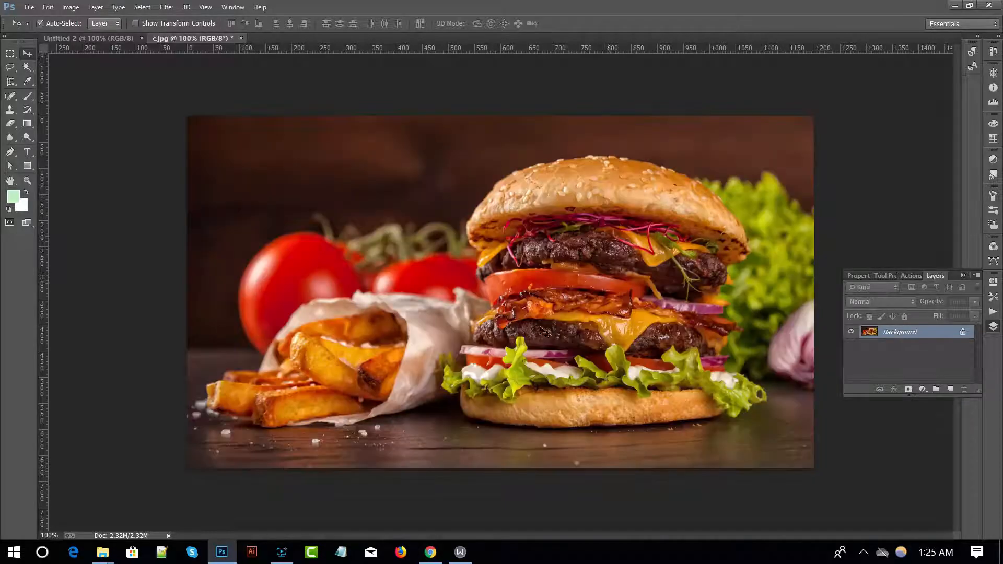
Step: Invert the photo's colors two more times, undoing the inversion after each one
{"action": "left_click", "coordinate": [71, 7]}
{"action": "mouse_move", "coordinate": [114, 46]}
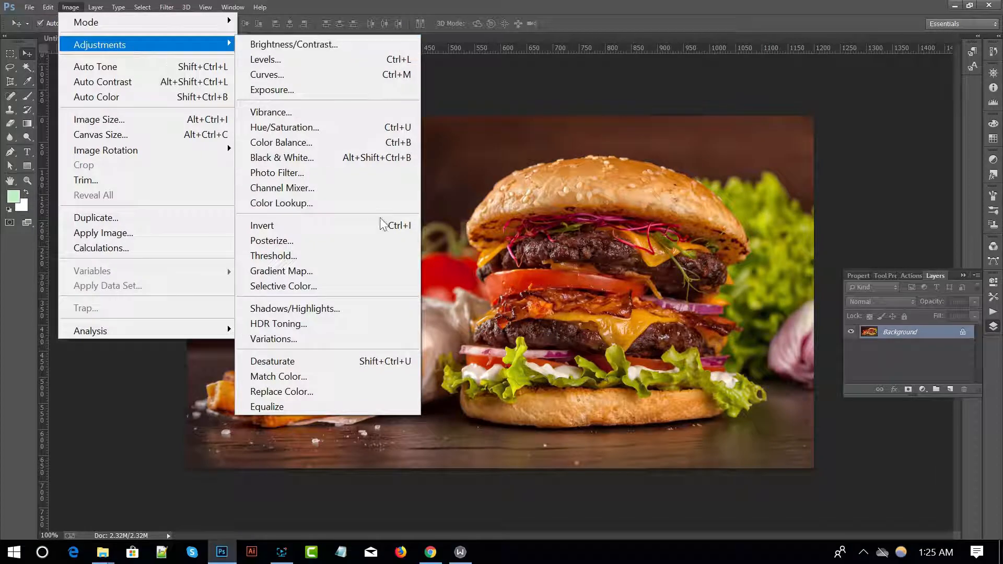
{"action": "left_click", "coordinate": [301, 223]}
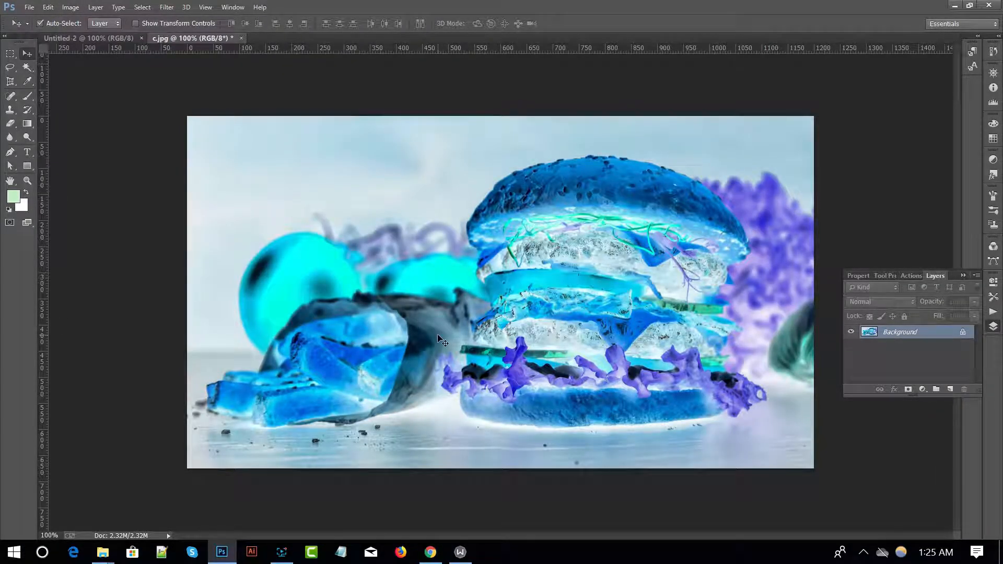
{"action": "key", "text": "ctrl+z"}
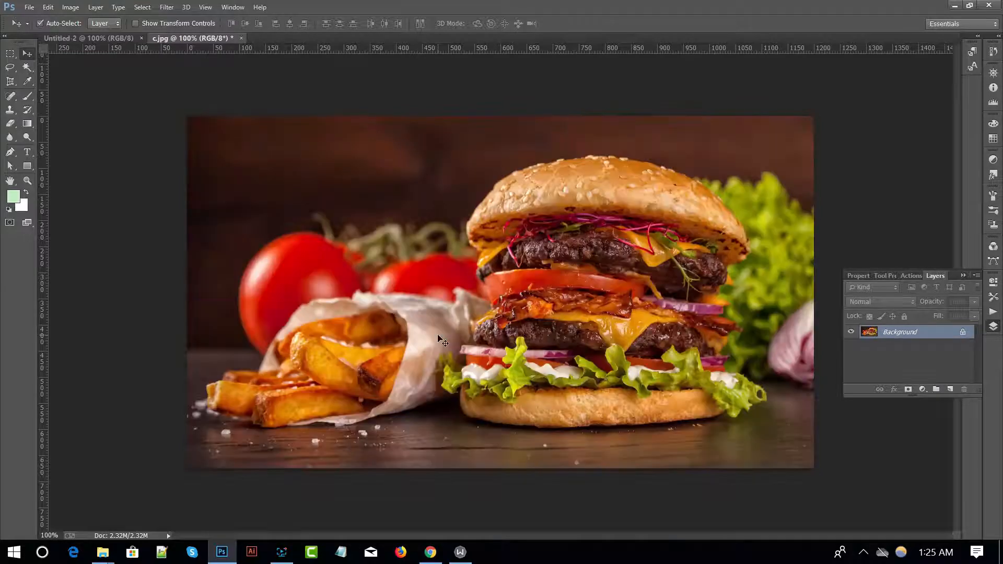
{"action": "key", "text": "ctrl+i"}
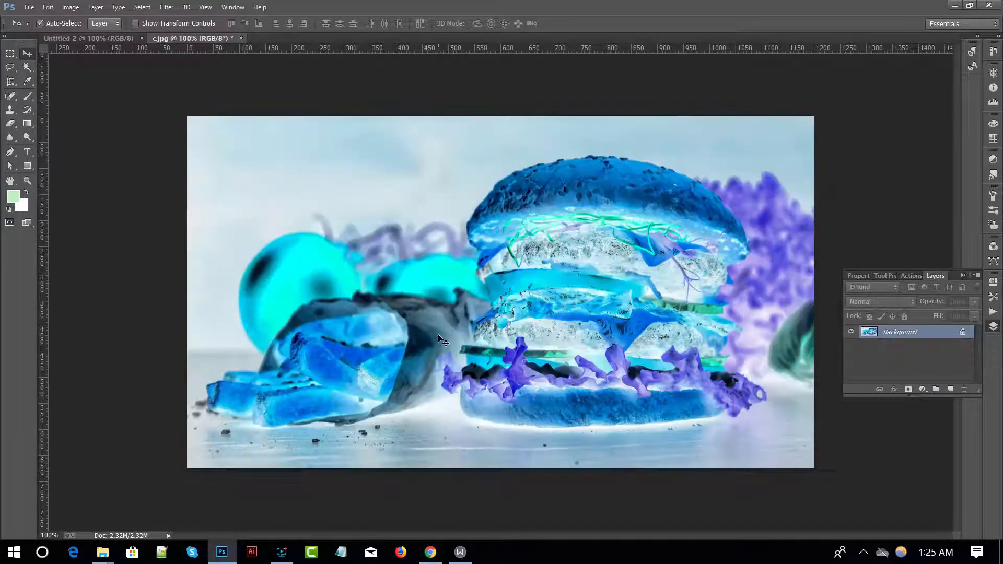
{"action": "key", "text": "ctrl+z"}
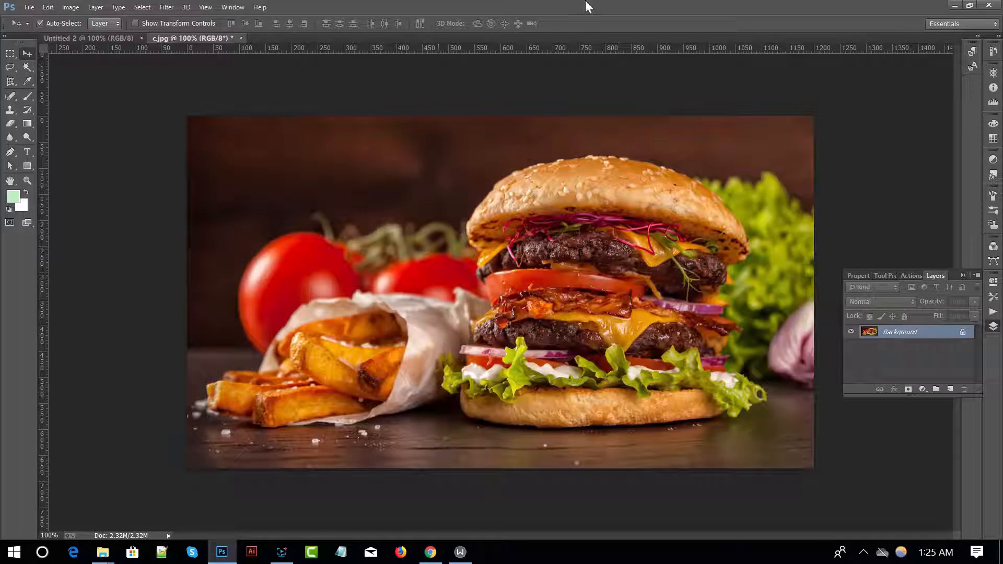
Step: Try the Posterize adjustment on the photo at 2 levels, 22 levels and much higher levels
{"action": "left_click", "coordinate": [71, 7]}
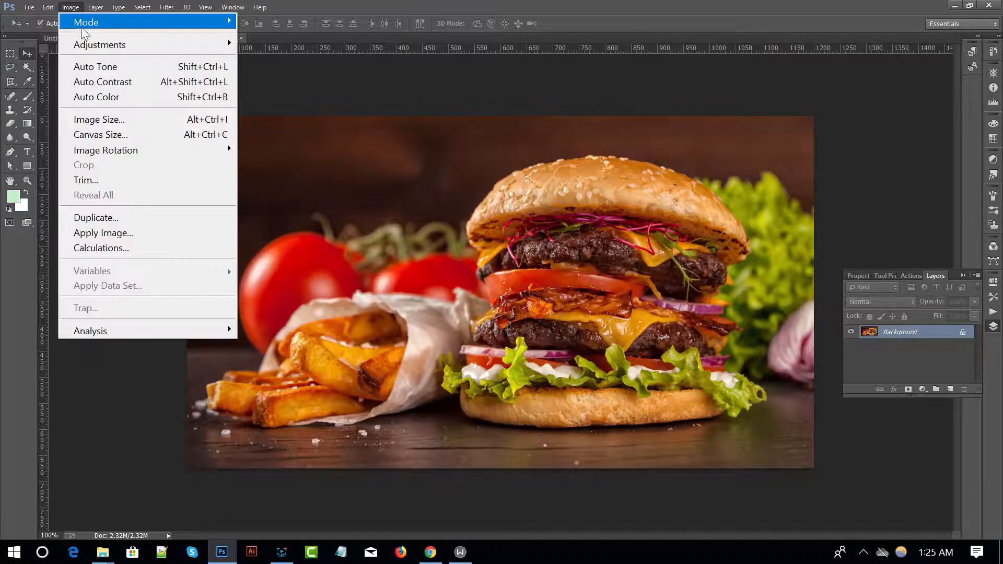
{"action": "mouse_move", "coordinate": [96, 39]}
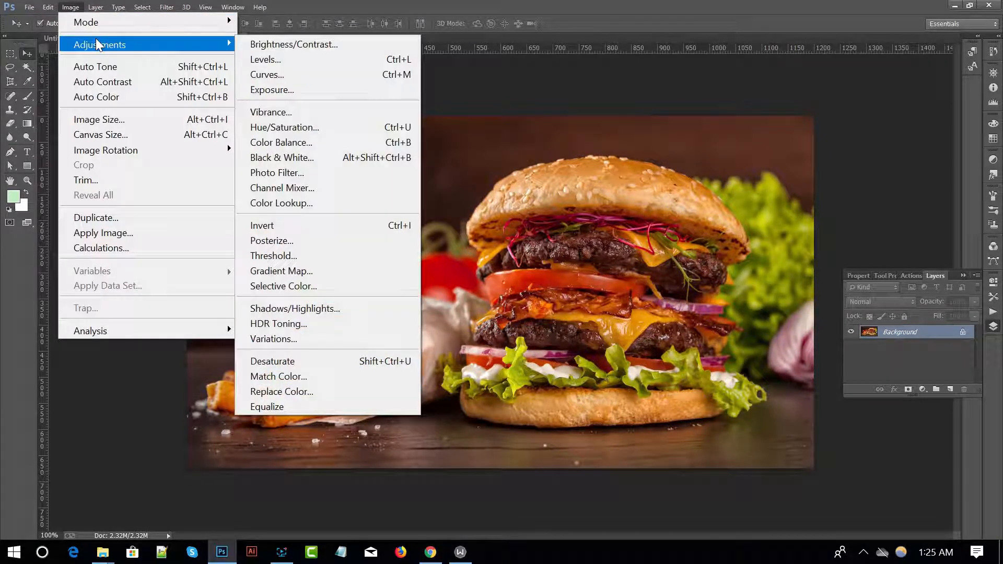
{"action": "left_click", "coordinate": [272, 242]}
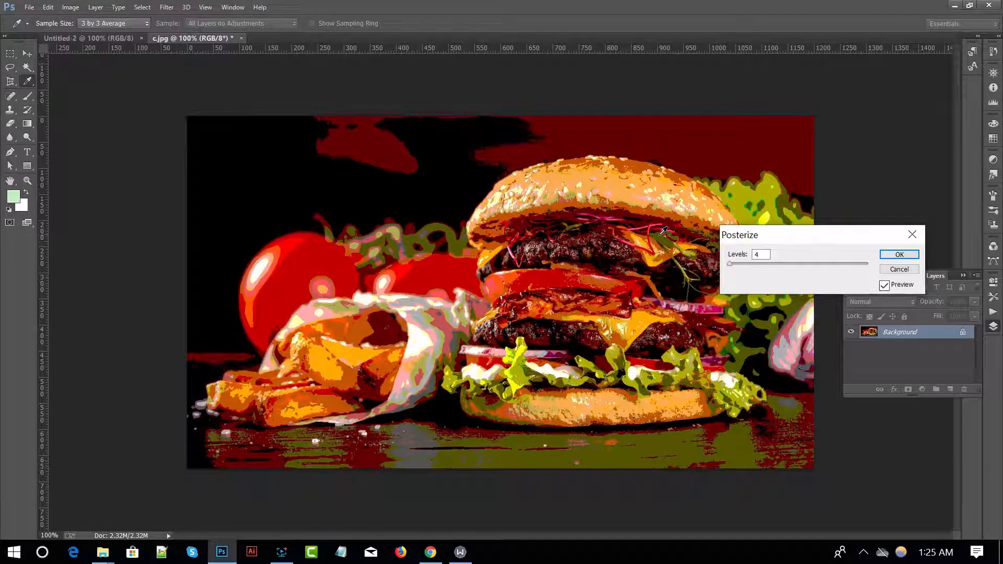
{"action": "left_click_drag", "start_coordinate": [777, 237], "coordinate": [770, 32]}
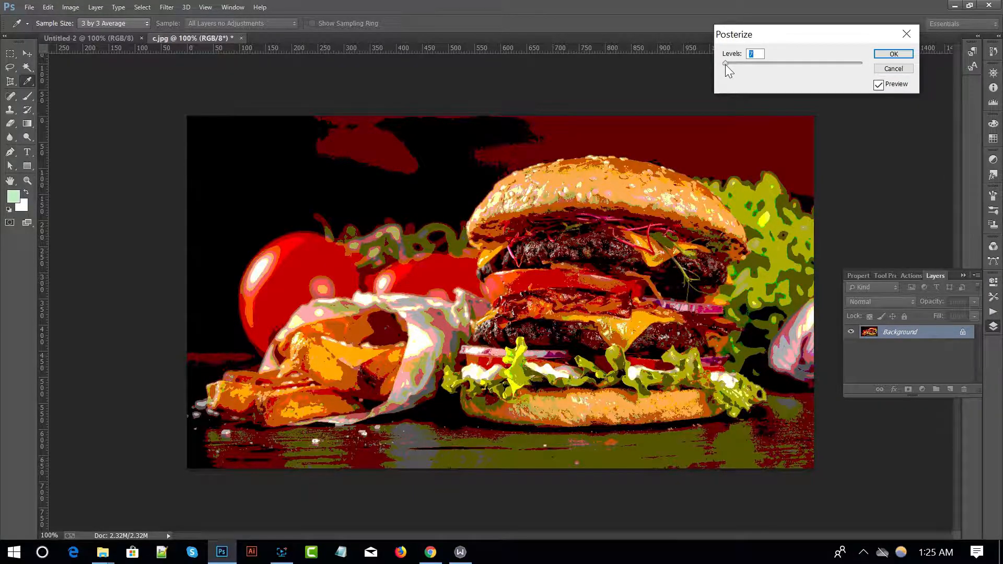
{"action": "left_click_drag", "start_coordinate": [725, 64], "coordinate": [731, 89]}
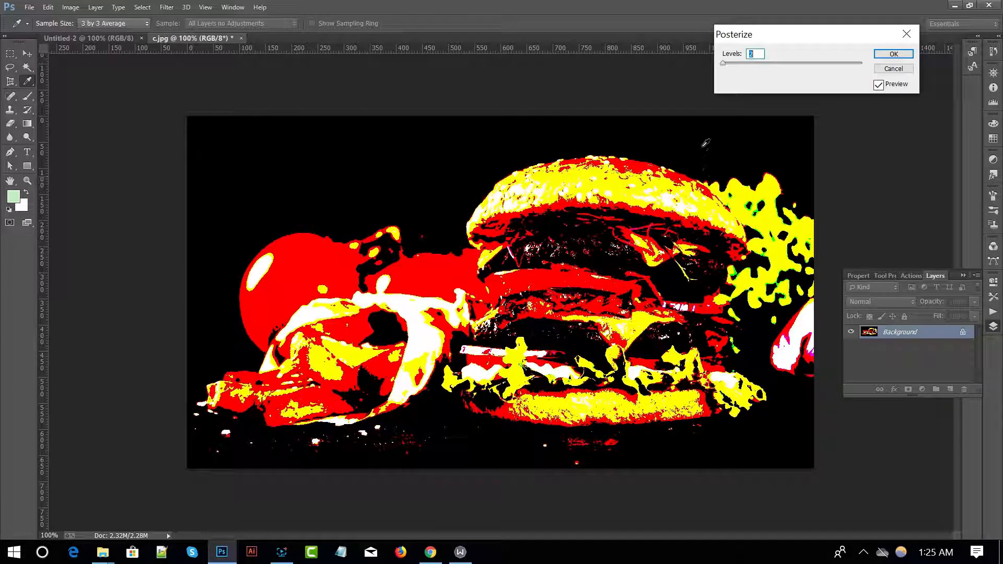
{"action": "left_click", "coordinate": [733, 63]}
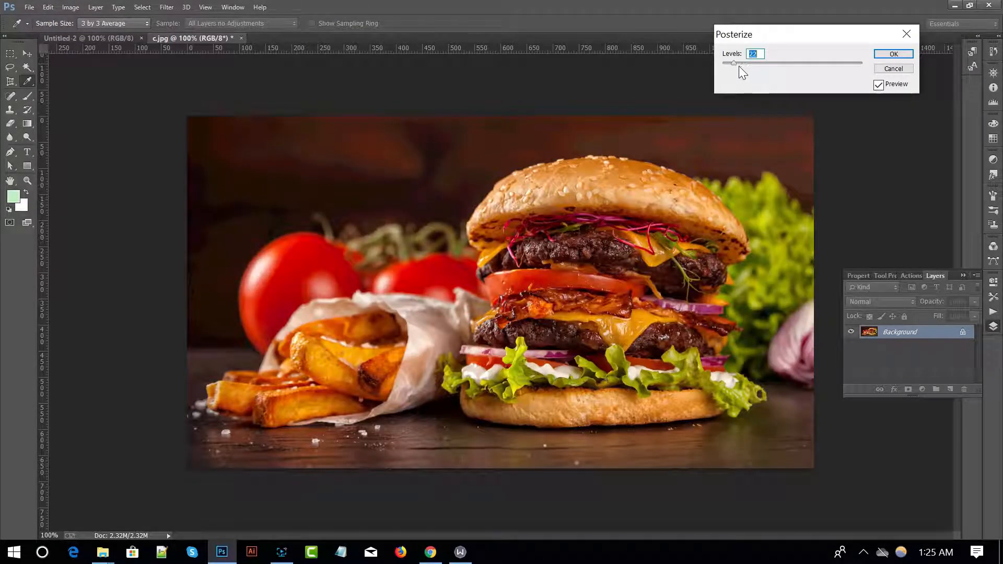
{"action": "left_click_drag", "start_coordinate": [732, 63], "coordinate": [826, 61]}
{"action": "left_click_drag", "start_coordinate": [823, 62], "coordinate": [748, 68]}
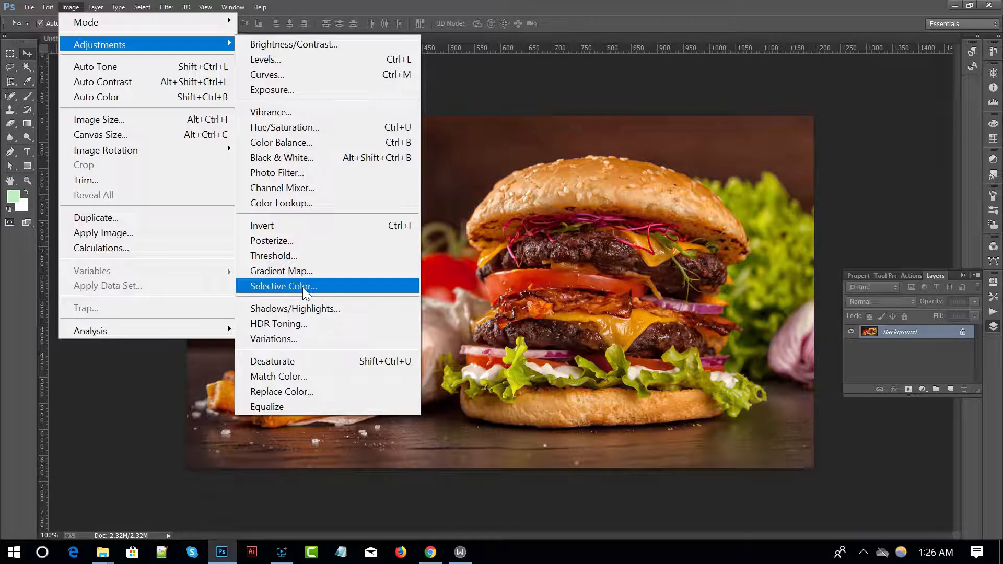
Step: Start a Selective Color adjustment on the photo and choose Reds as the color range
{"action": "left_click", "coordinate": [303, 286]}
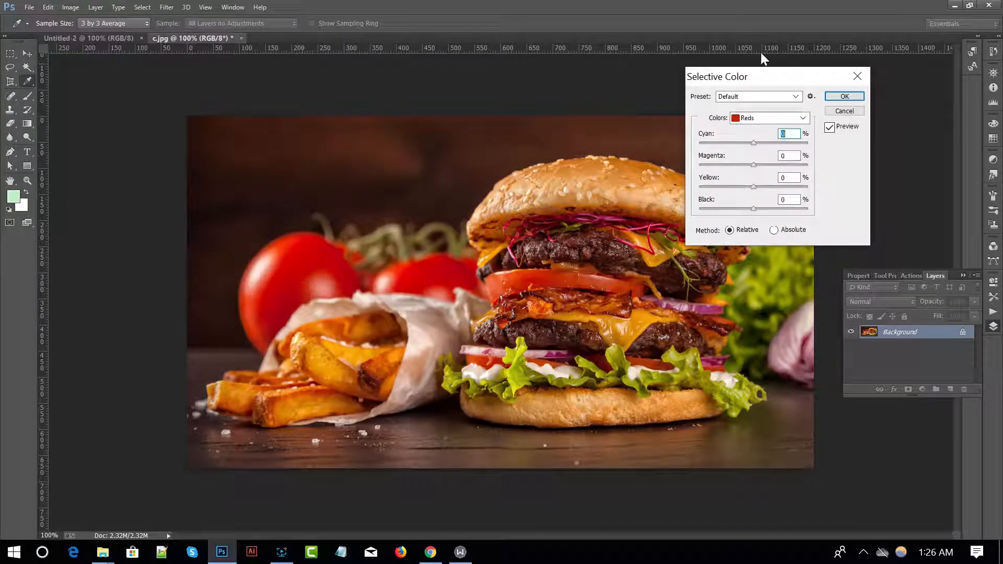
{"action": "left_click_drag", "start_coordinate": [765, 75], "coordinate": [789, 142]}
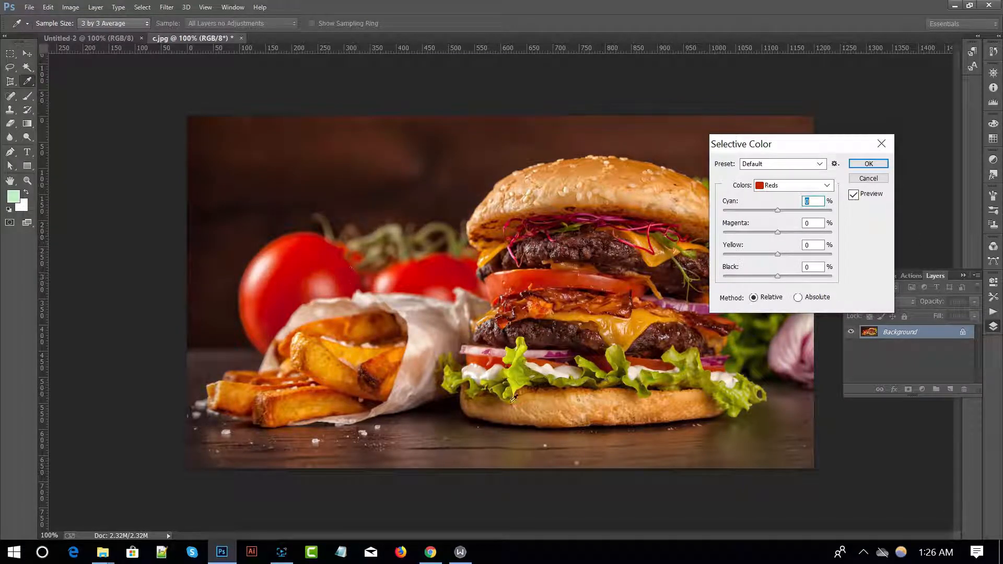
{"action": "left_click", "coordinate": [778, 185]}
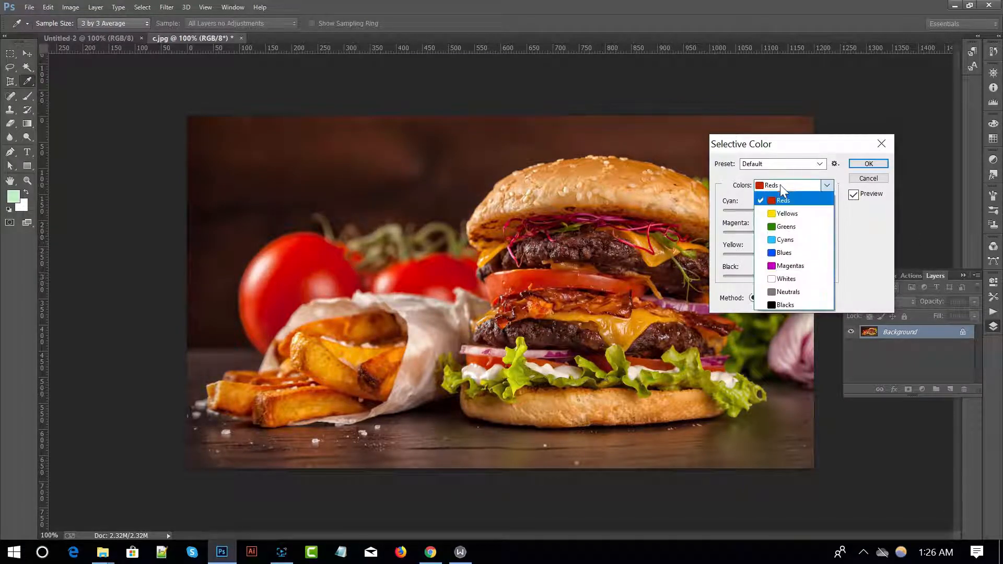
{"action": "left_click", "coordinate": [781, 189]}
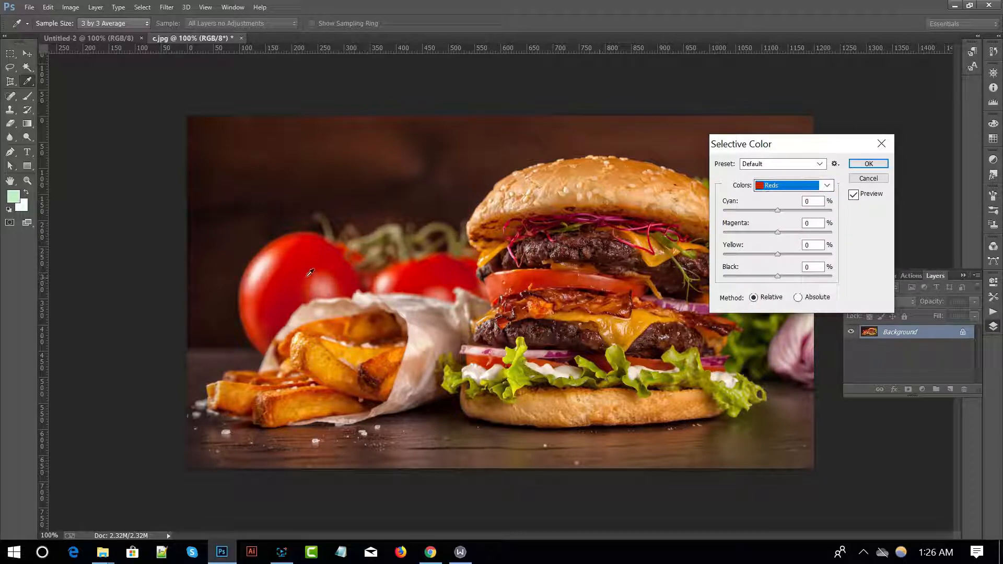
{"action": "left_click", "coordinate": [792, 186]}
{"action": "left_click", "coordinate": [787, 203]}
Step: Try the Cyan of the Reds at -72%, set it to -12%, and adjust the Black of the Reds slightly
{"action": "left_click_drag", "start_coordinate": [778, 211], "coordinate": [738, 215]}
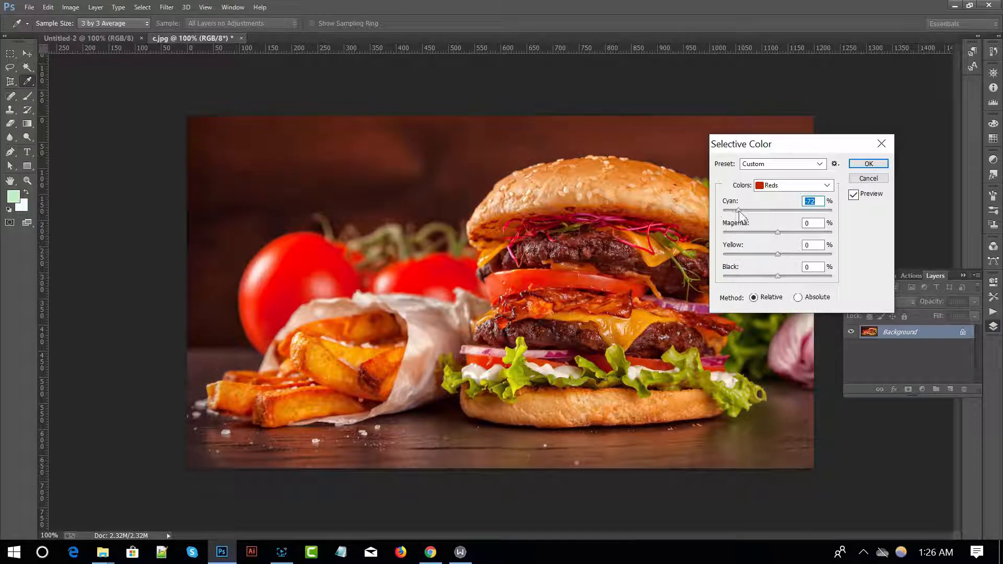
{"action": "mouse_move", "coordinate": [740, 212]}
{"action": "left_mouse_down"}
{"action": "mouse_move", "coordinate": [821, 212]}
{"action": "mouse_move", "coordinate": [738, 227]}
{"action": "left_mouse_up"}
{"action": "left_click_drag", "start_coordinate": [734, 210], "coordinate": [770, 221]}
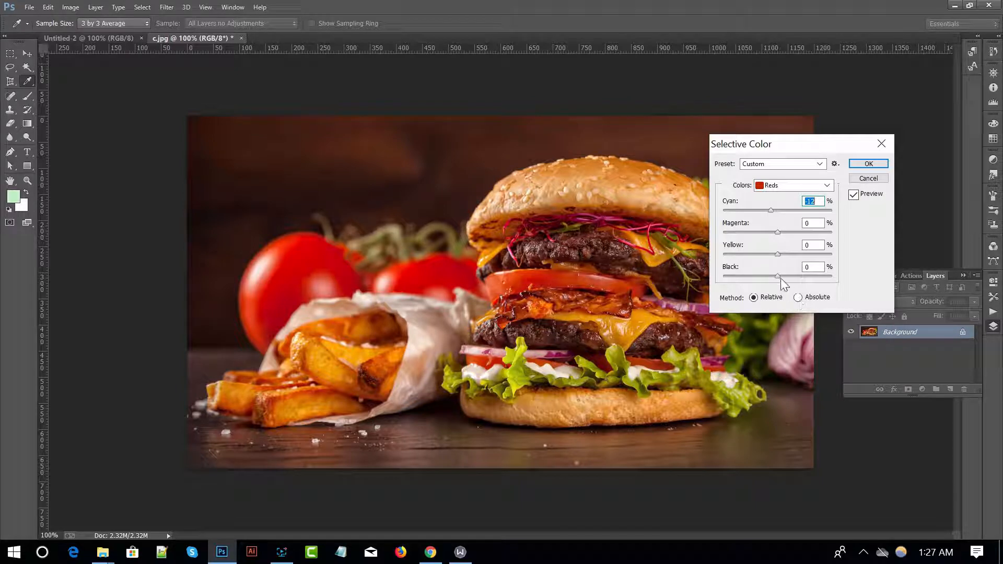
{"action": "mouse_move", "coordinate": [779, 276]}
{"action": "left_mouse_down"}
{"action": "mouse_move", "coordinate": [813, 277]}
{"action": "mouse_move", "coordinate": [720, 292]}
{"action": "mouse_move", "coordinate": [784, 281]}
{"action": "left_mouse_up"}
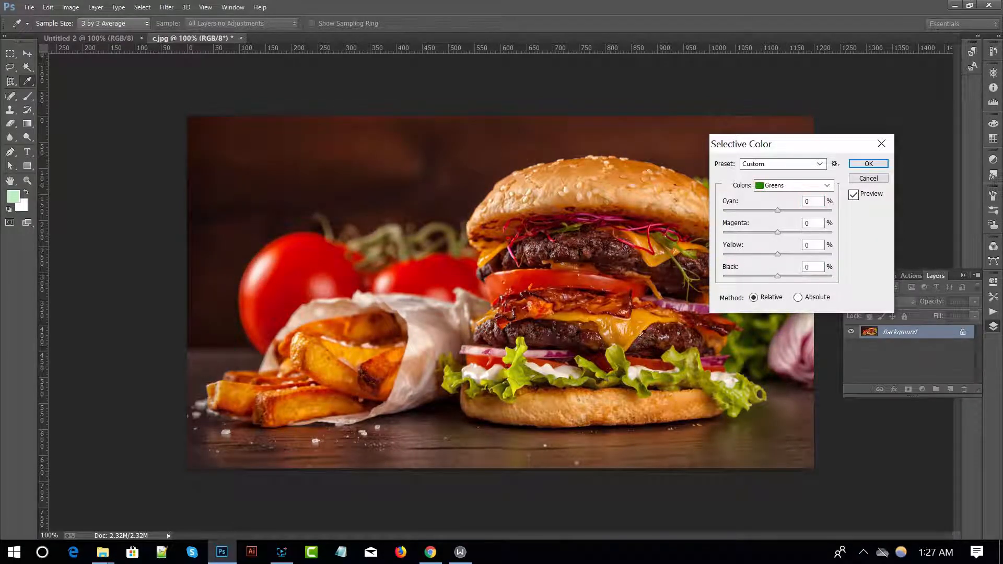
Step: Try low and high Cyan levels for the Greens, settle on a moderate increase, and set their Magenta to -76%
{"action": "left_click_drag", "start_coordinate": [776, 210], "coordinate": [717, 224]}
{"action": "left_click_drag", "start_coordinate": [724, 214], "coordinate": [879, 230]}
{"action": "left_click_drag", "start_coordinate": [715, 260], "coordinate": [741, 280]}
{"action": "left_click", "coordinate": [782, 186]}
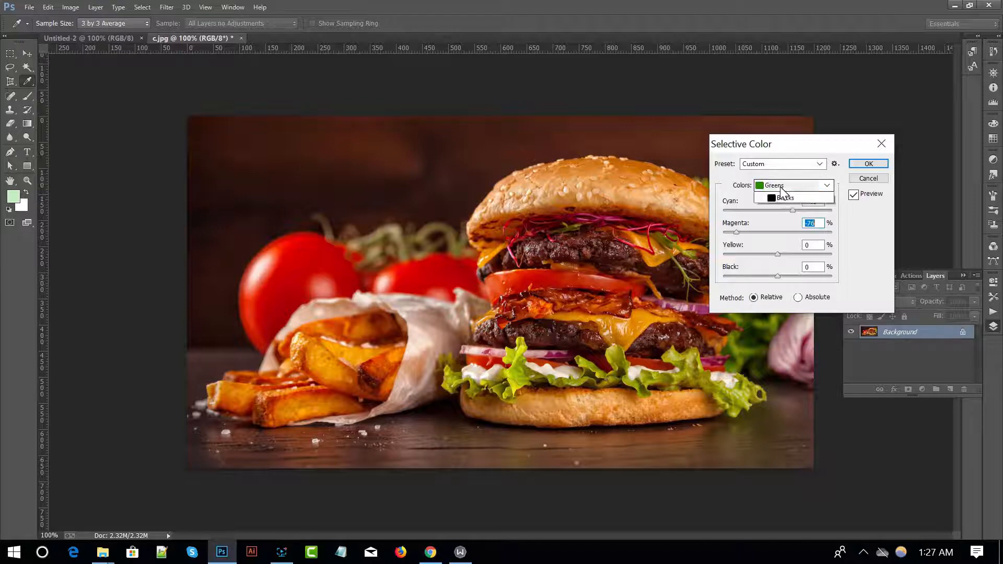